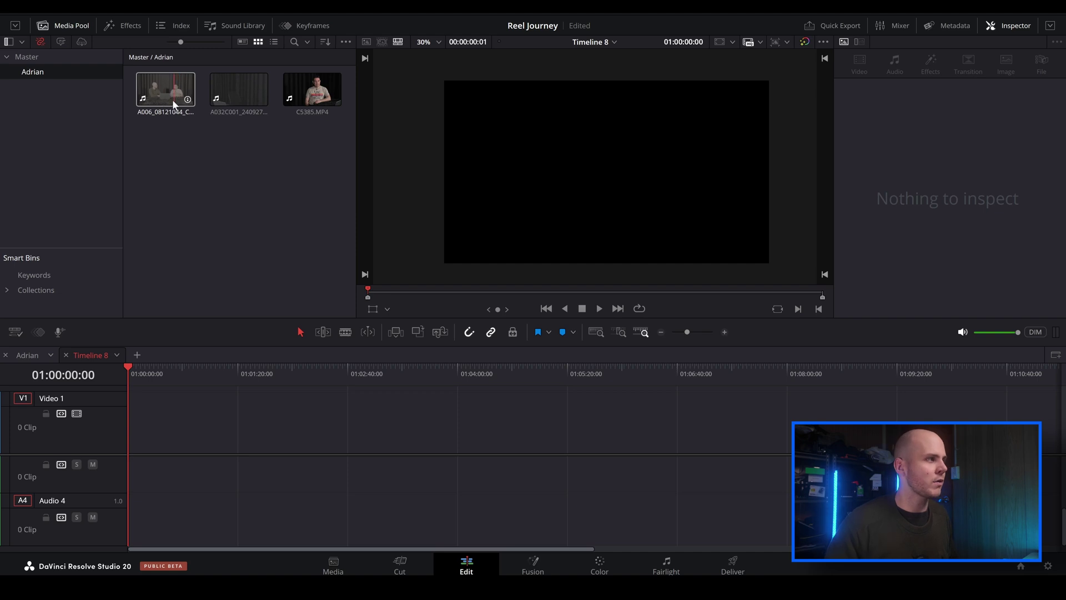
Step: Select the A006, A032 and C5385.MP4 camera clips together in the Media Pool
left_click(161, 94)
left_click(244, 95)
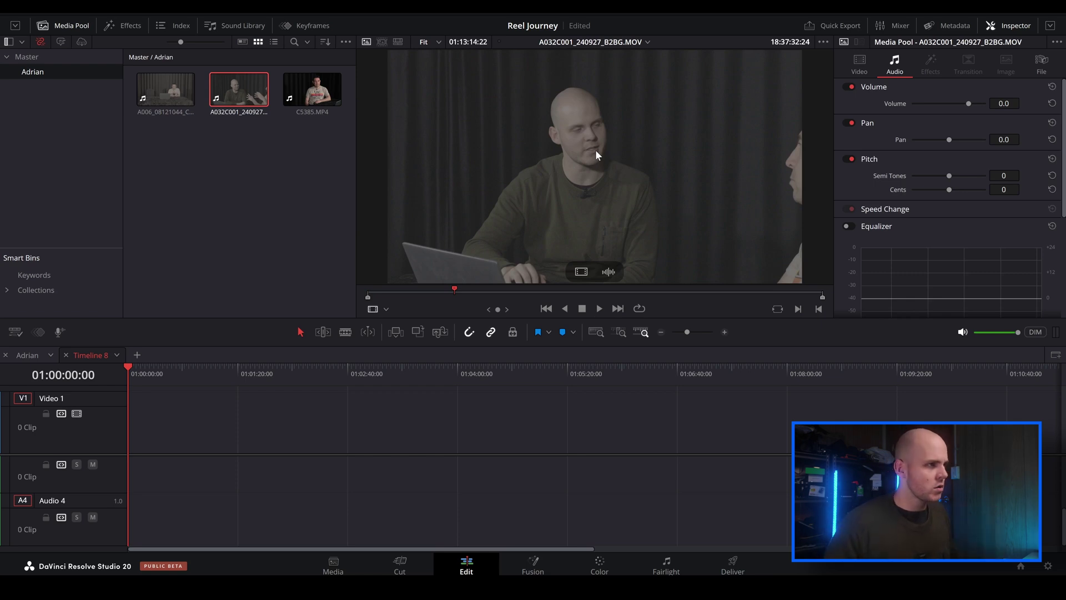
left_click(334, 86)
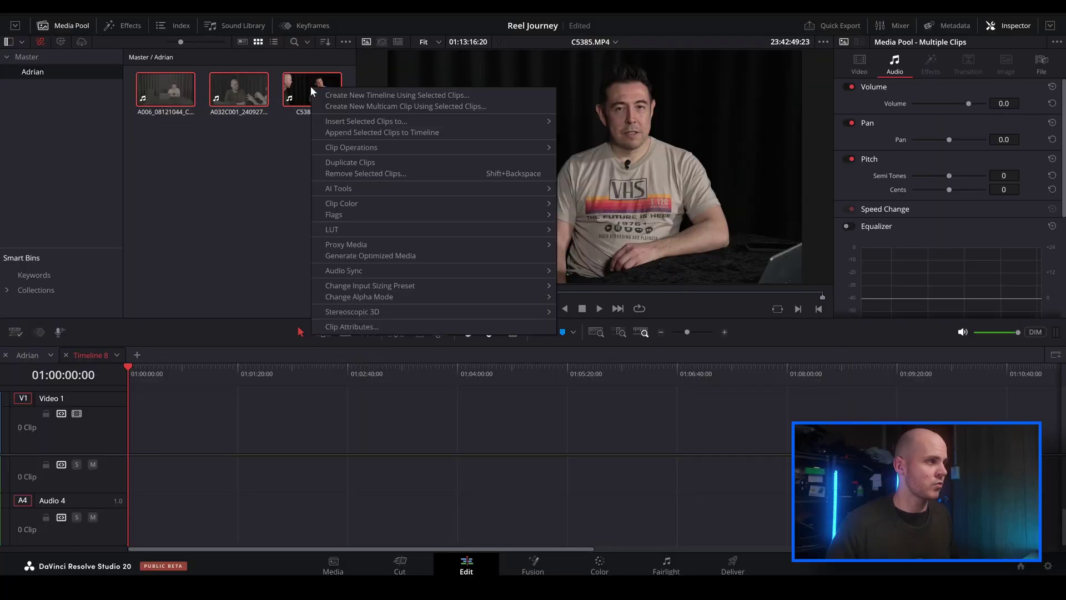
Step: Create a new multicam clip from the three selected clips
left_click(365, 105)
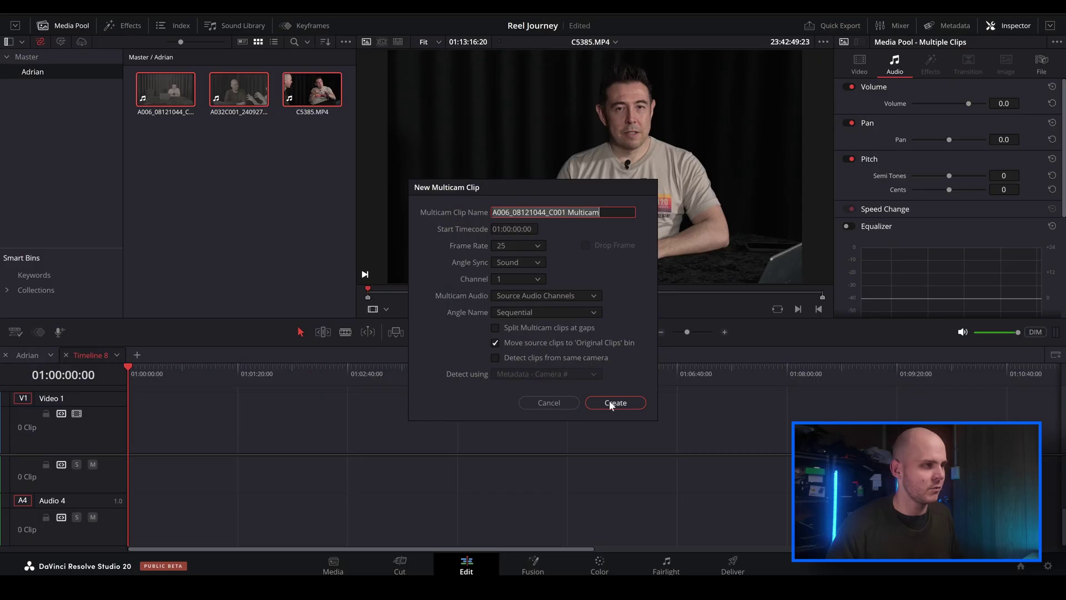
Step: Build the sound-synced multicam clip and play it to preview Angle 3
left_click(610, 405)
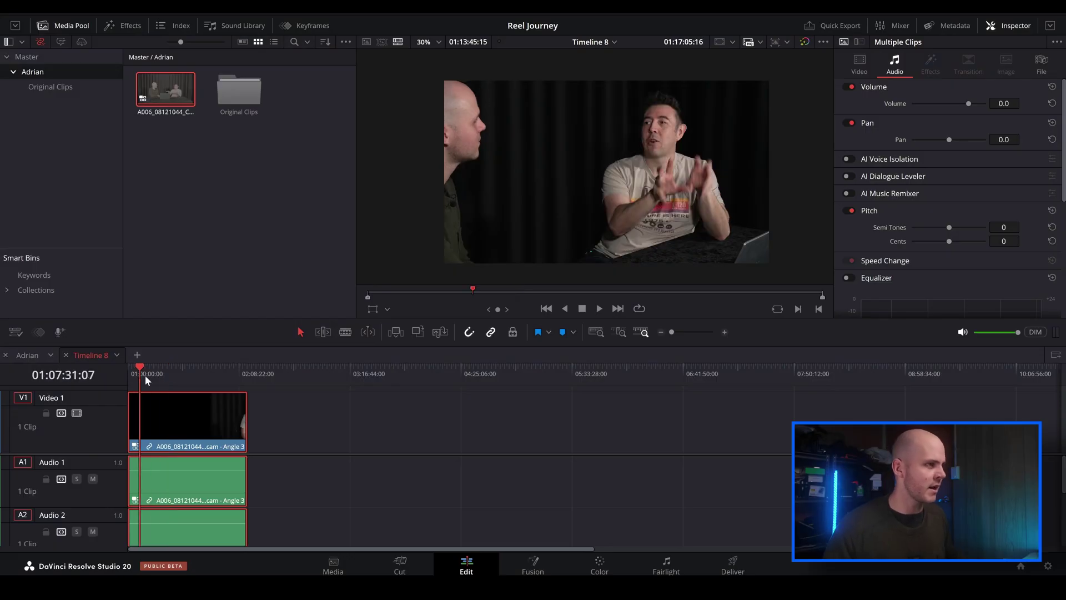
key("space")
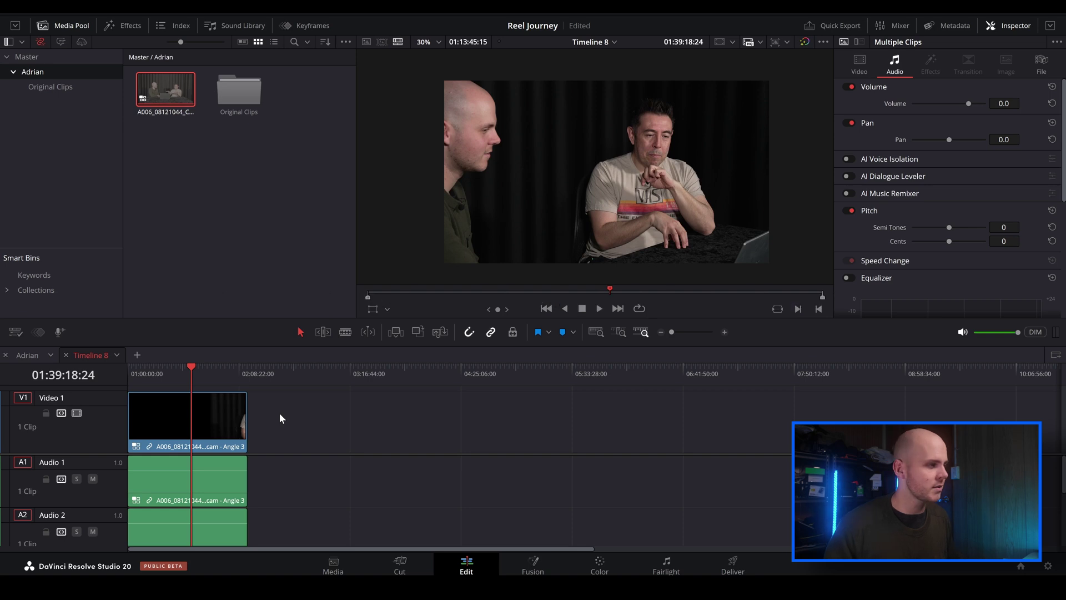
Step: Open Multicam SmartSwitch from the timeline multicam clip's context menu
right_click(207, 423)
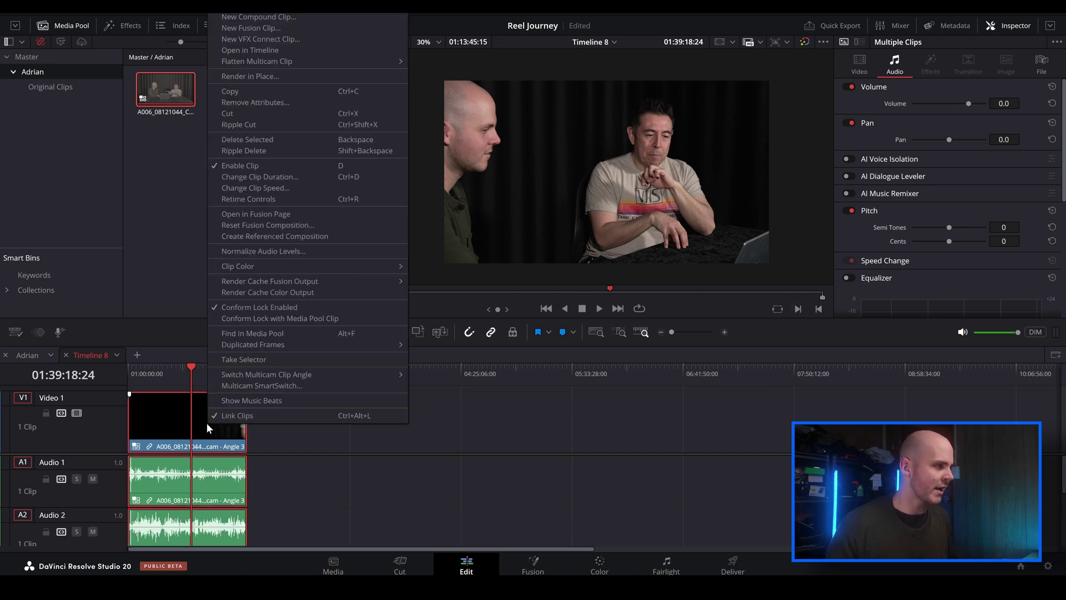
left_click(239, 386)
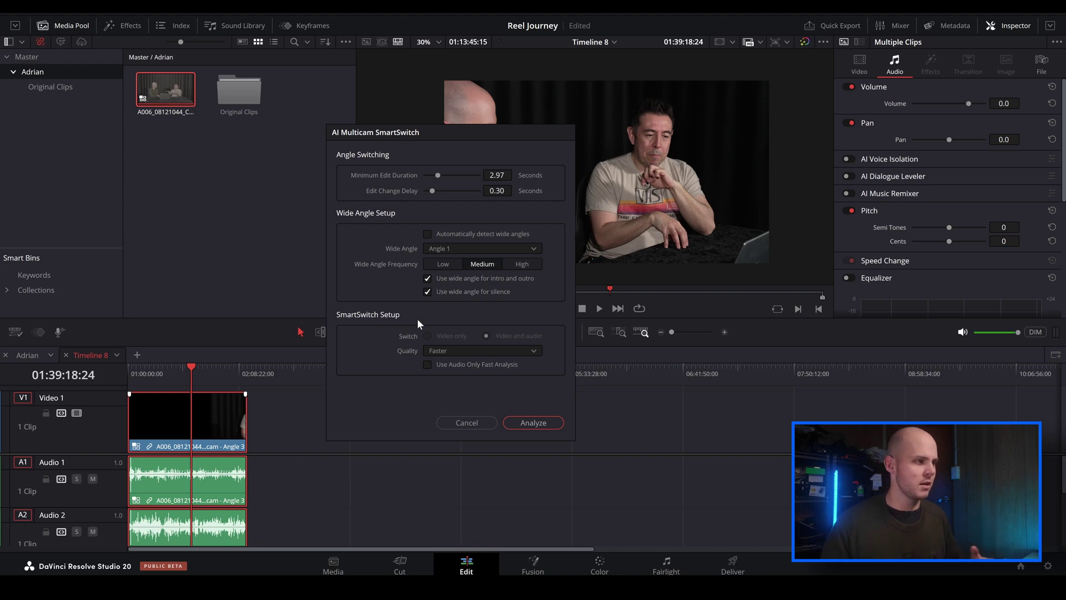
Step: Set SmartSwitch quality to Better and enable Use Audio Only Fast Analysis
left_click(446, 352)
left_click(449, 360)
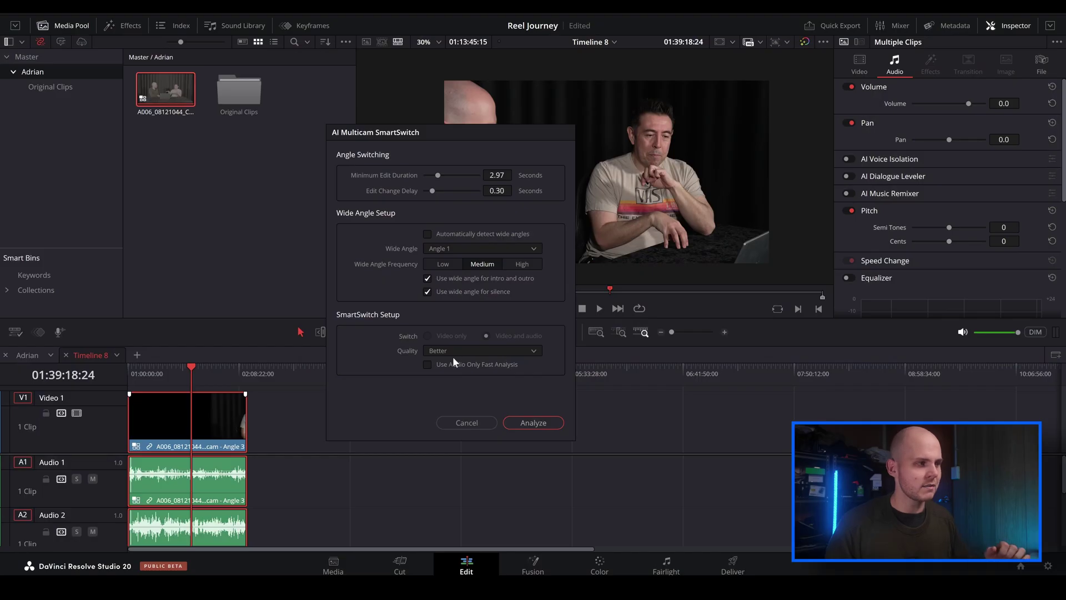
left_click(426, 364)
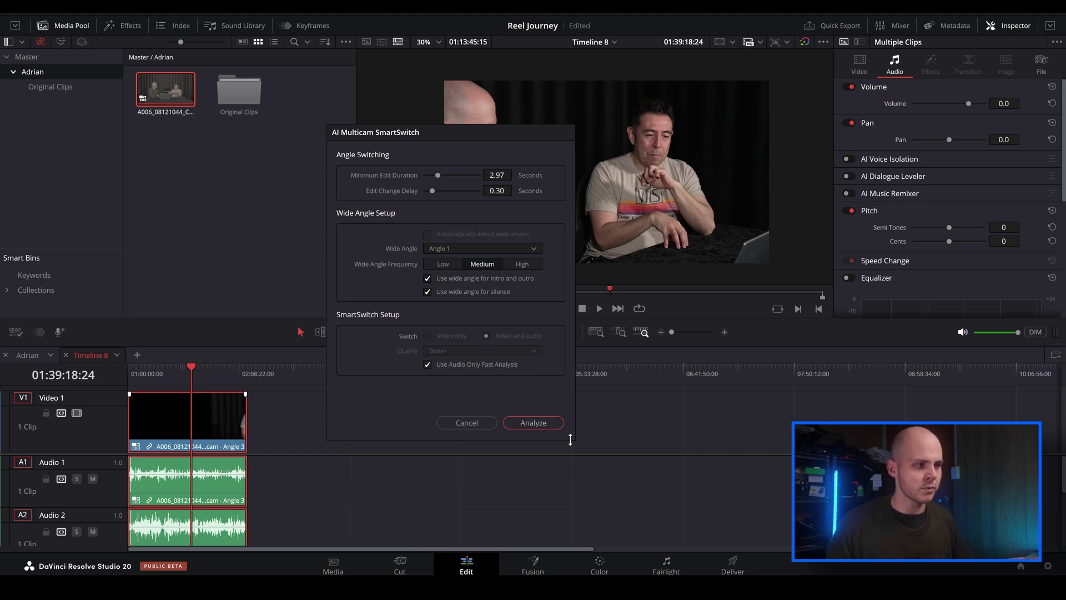
Step: Run the SmartSwitch analysis, cutting the multicam clip into 30 angle-switching clips
left_click(533, 423)
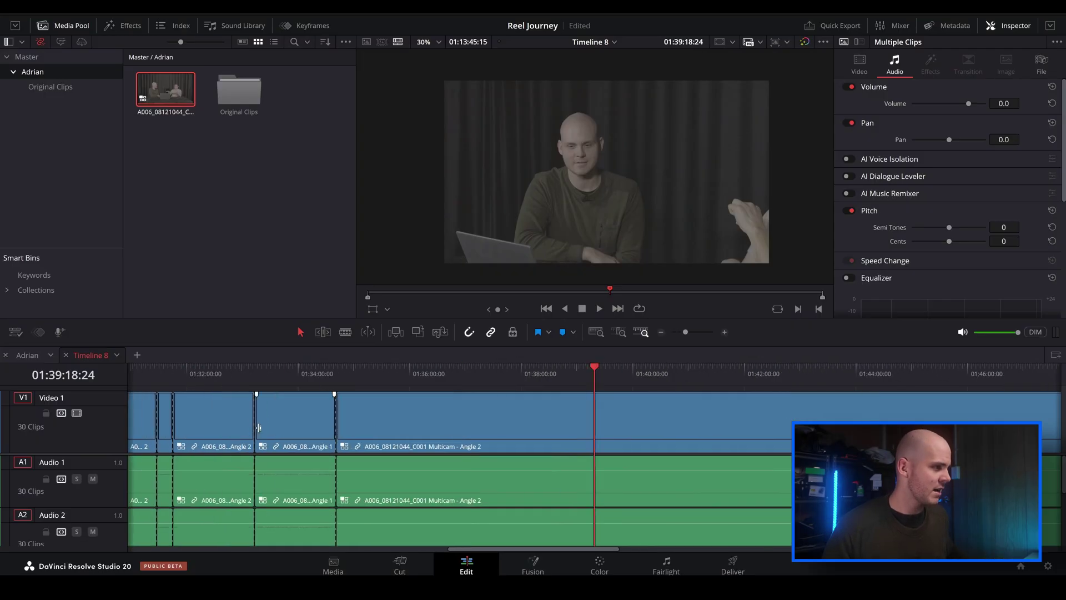
scroll(328, 454, "down", 4)
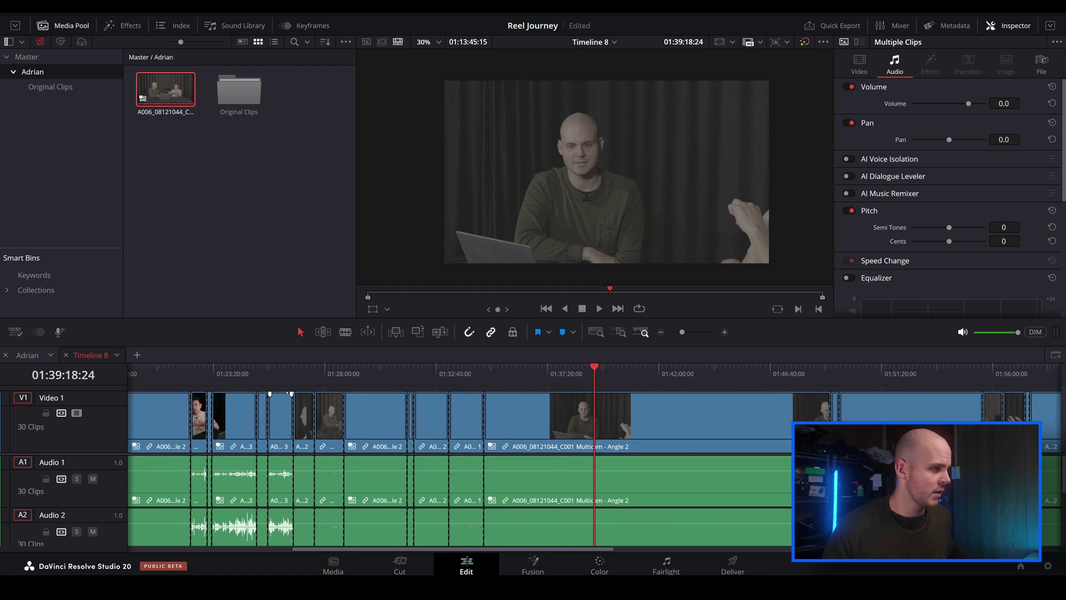
left_click(270, 374)
Step: Play through the cut, jumping between about 01:27 and 01:53 to review switches
key("space")
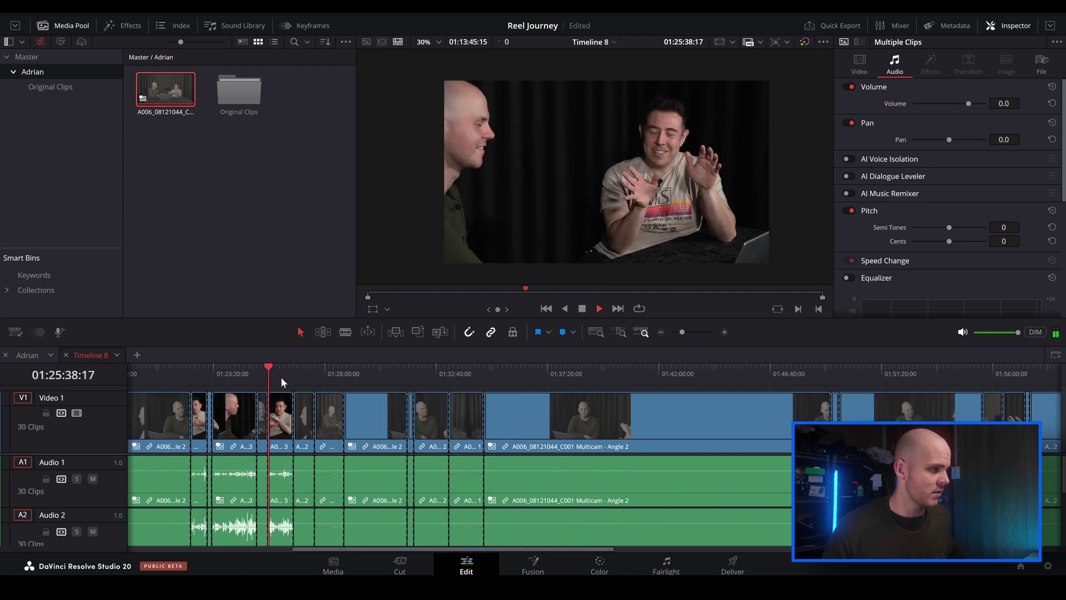
left_click(304, 374)
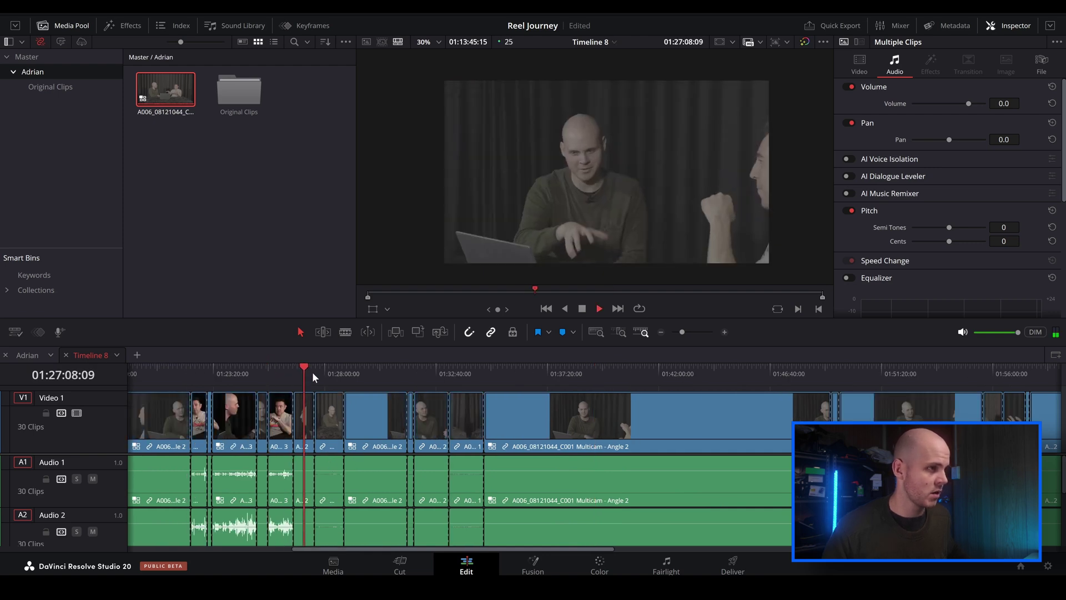
left_click(325, 372)
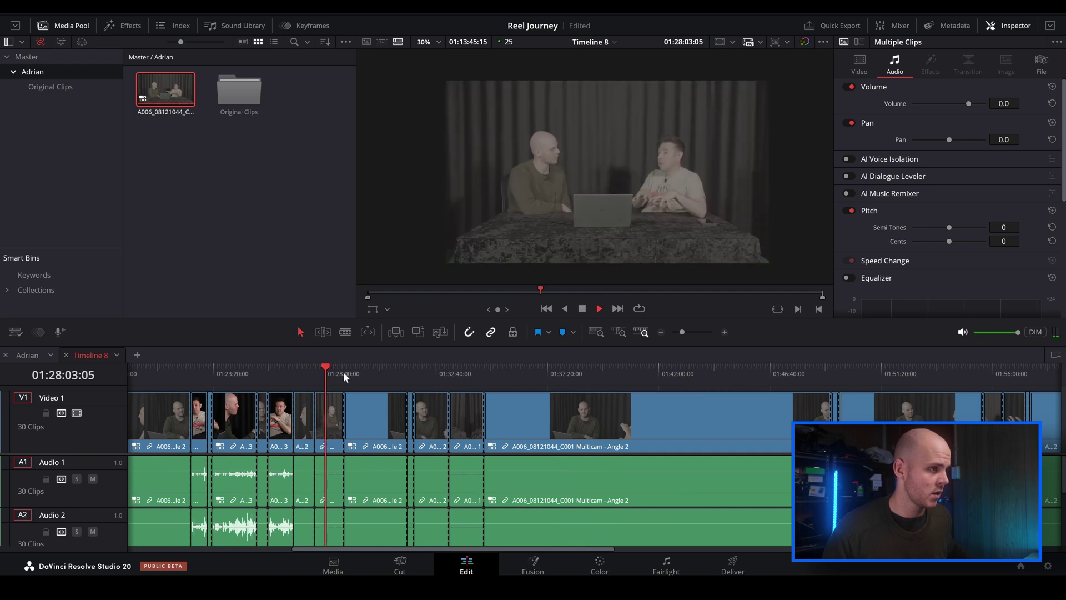
left_click(837, 373)
left_click(876, 382)
left_click(919, 379)
key("space")
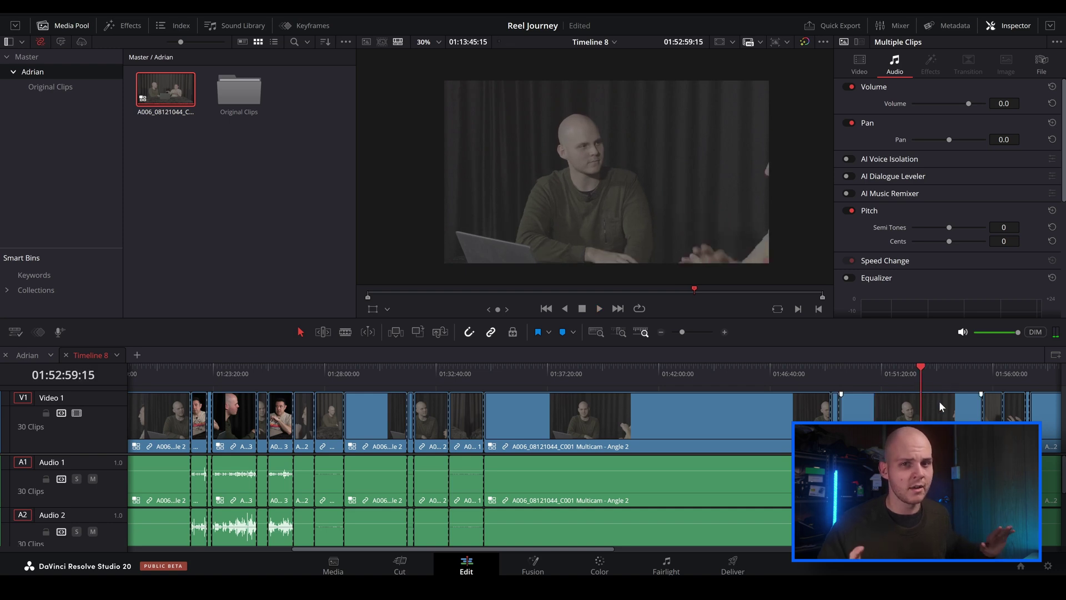
scroll(642, 484, "down", 5)
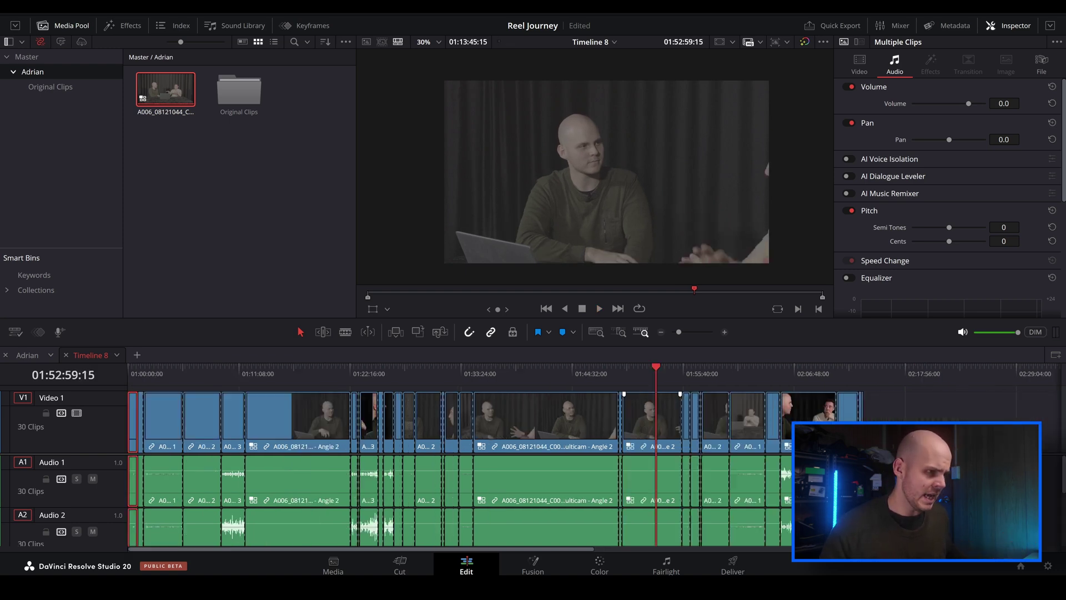
scroll(634, 468, "up", 3)
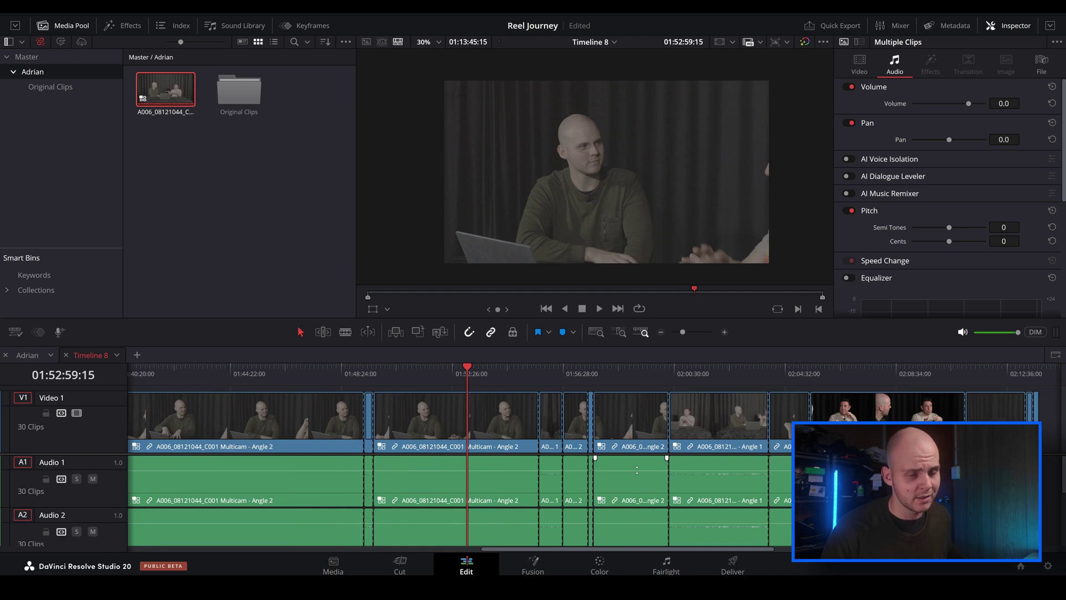
Step: Undo the SmartSwitch cuts and move the Angle 3 multicam clip to the timeline start
key("ctrl+z")
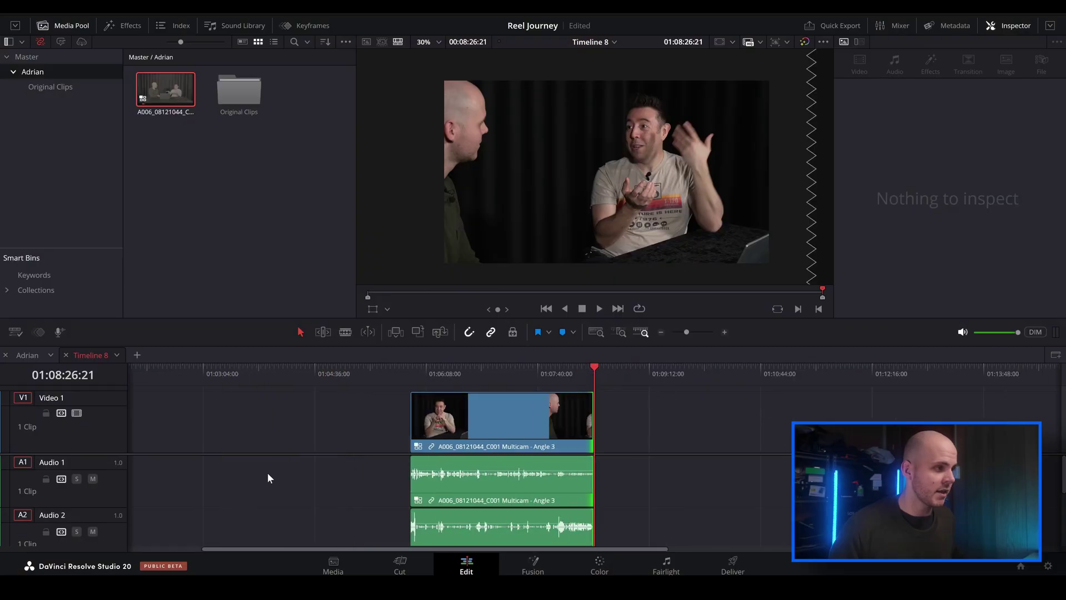
left_click(486, 426)
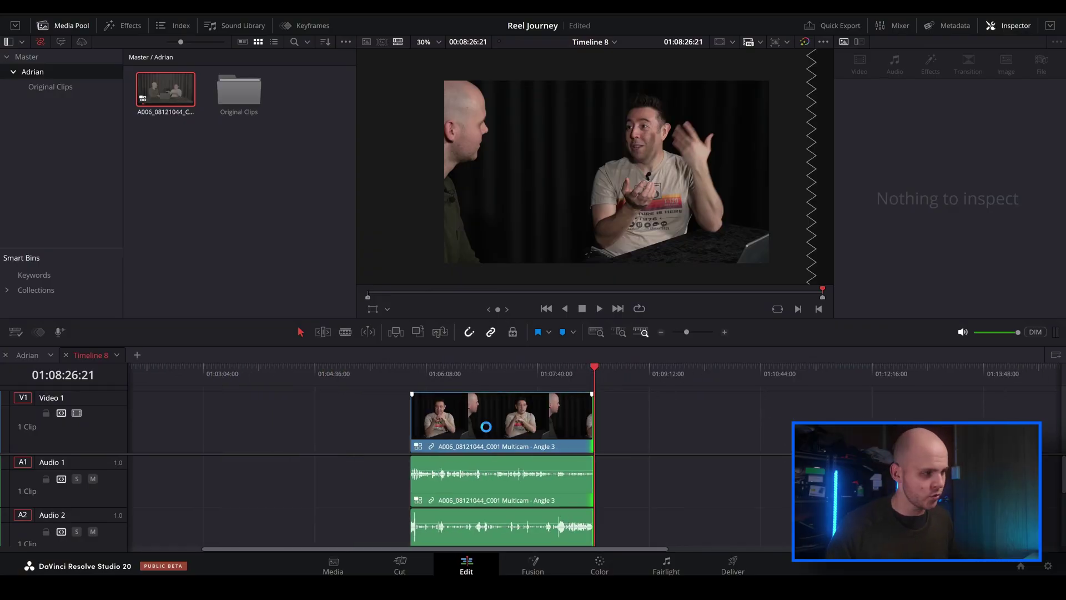
left_click_drag(486, 426, 97, 431)
left_click_drag(268, 369, 204, 374)
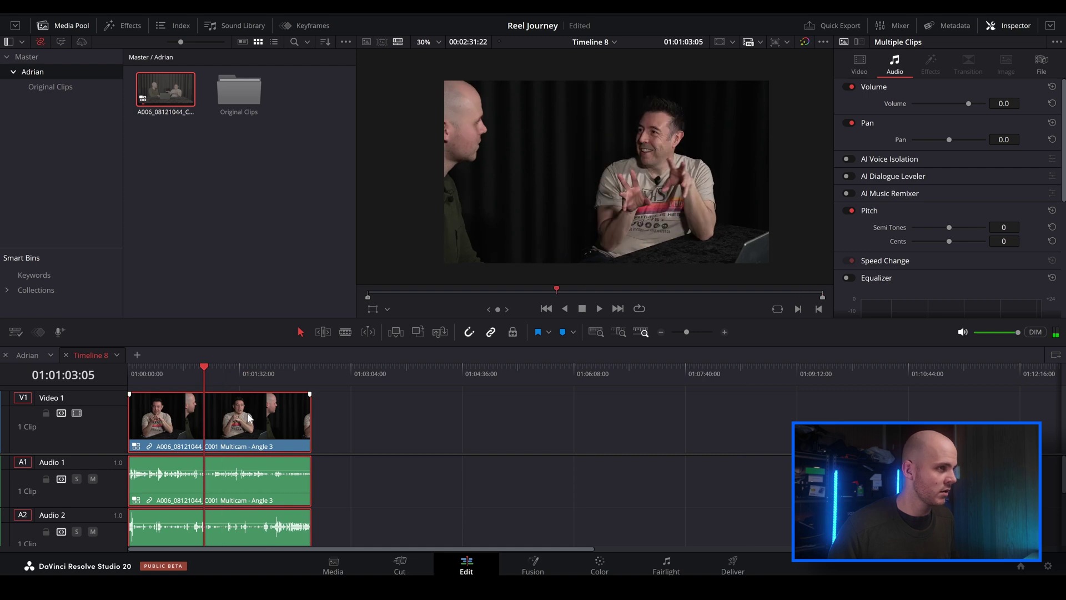
left_click(174, 376)
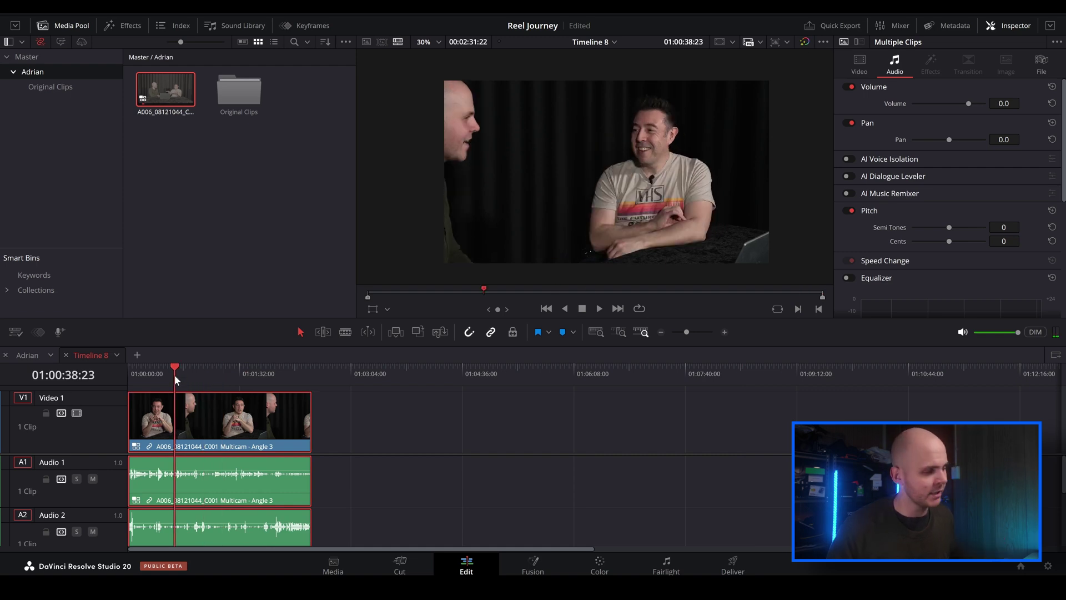
key("space")
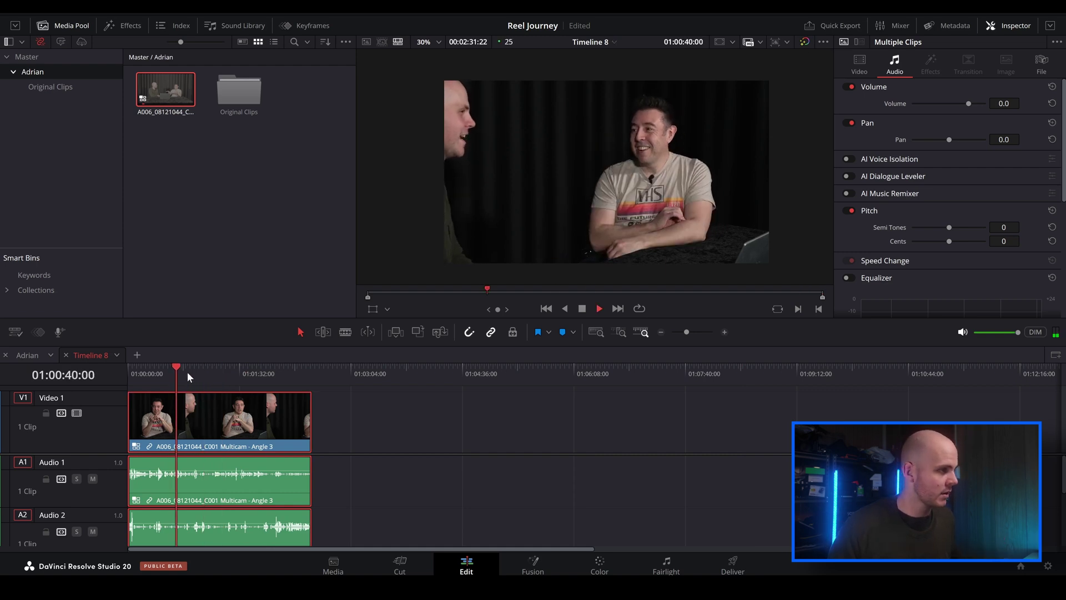
left_click_drag(187, 371, 204, 374)
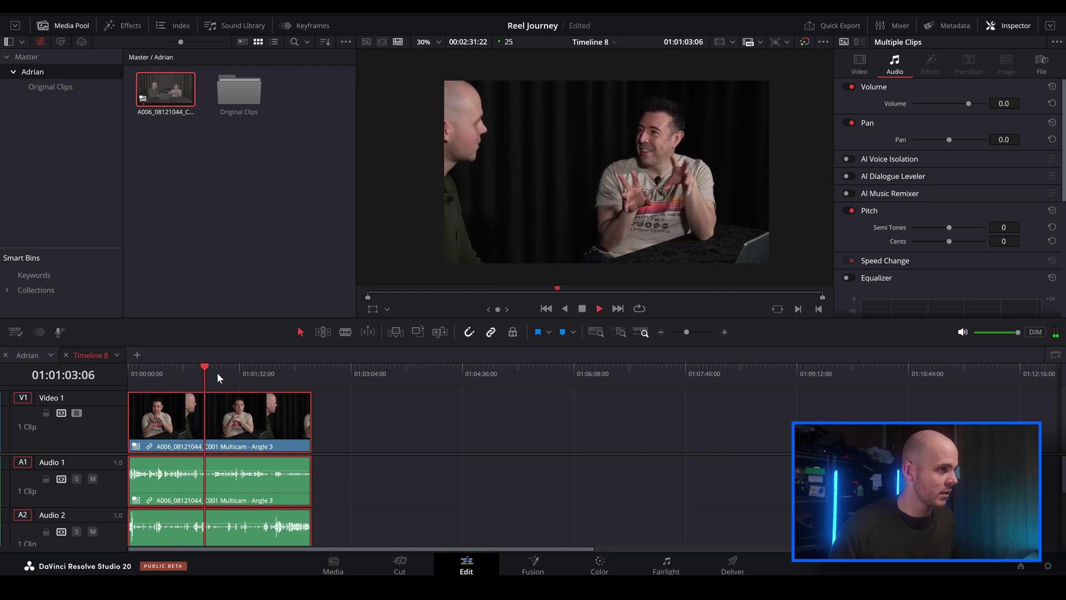
left_click(222, 372)
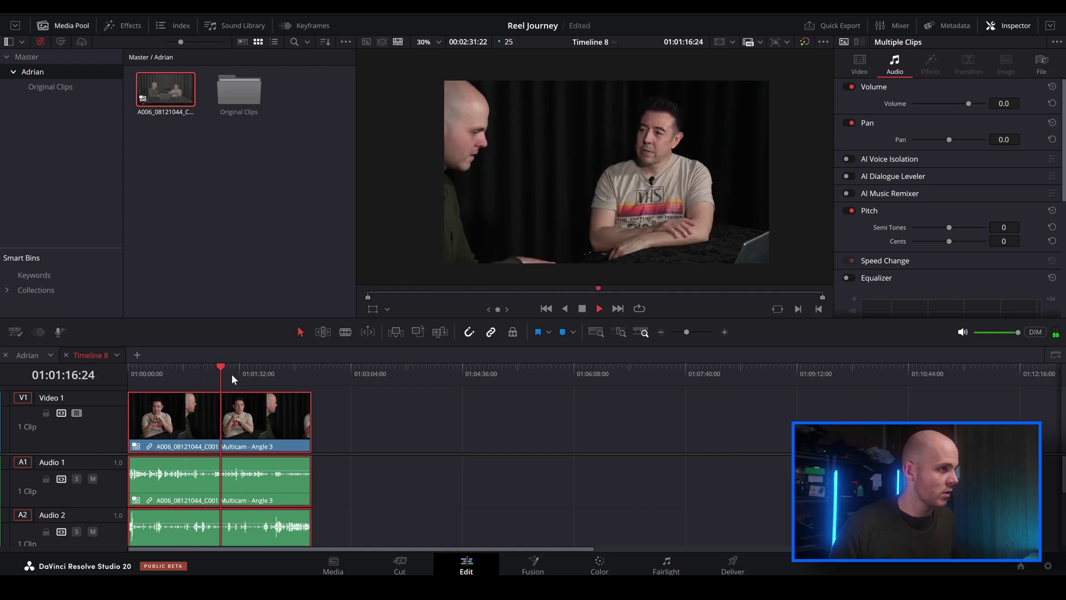
left_click(240, 376)
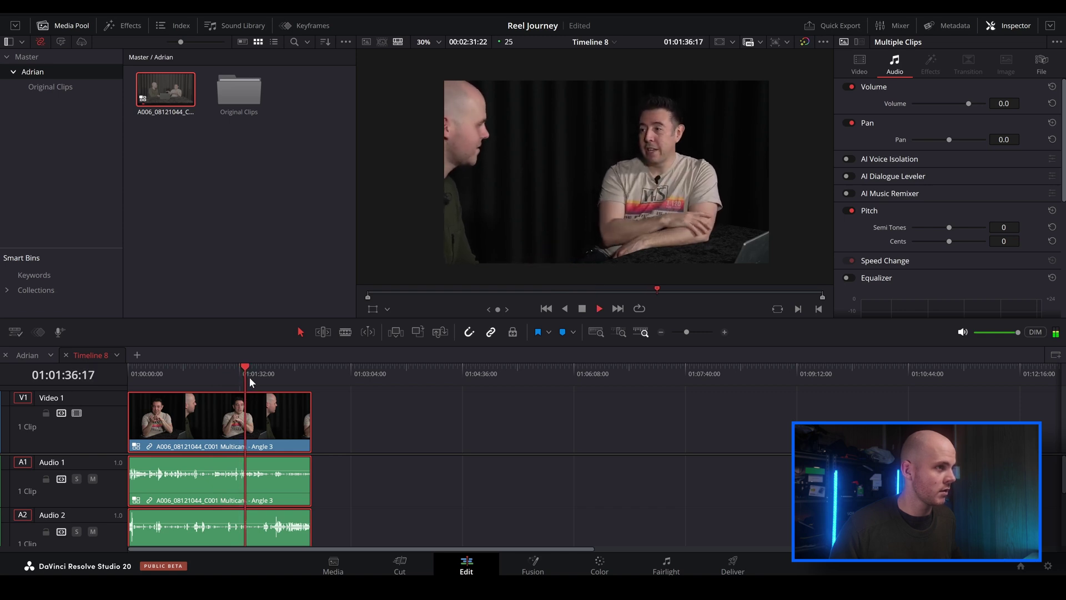
key("space")
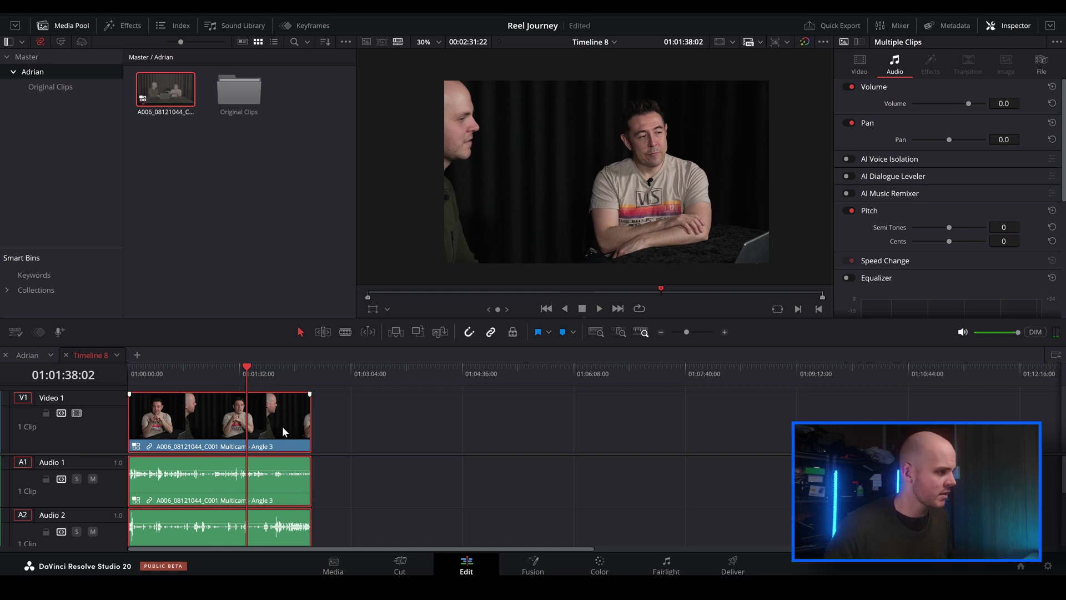
Step: Rerun SmartSwitch with 1.82 s minimum edit duration, audio-only analysis off, Faster quality
right_click(226, 417)
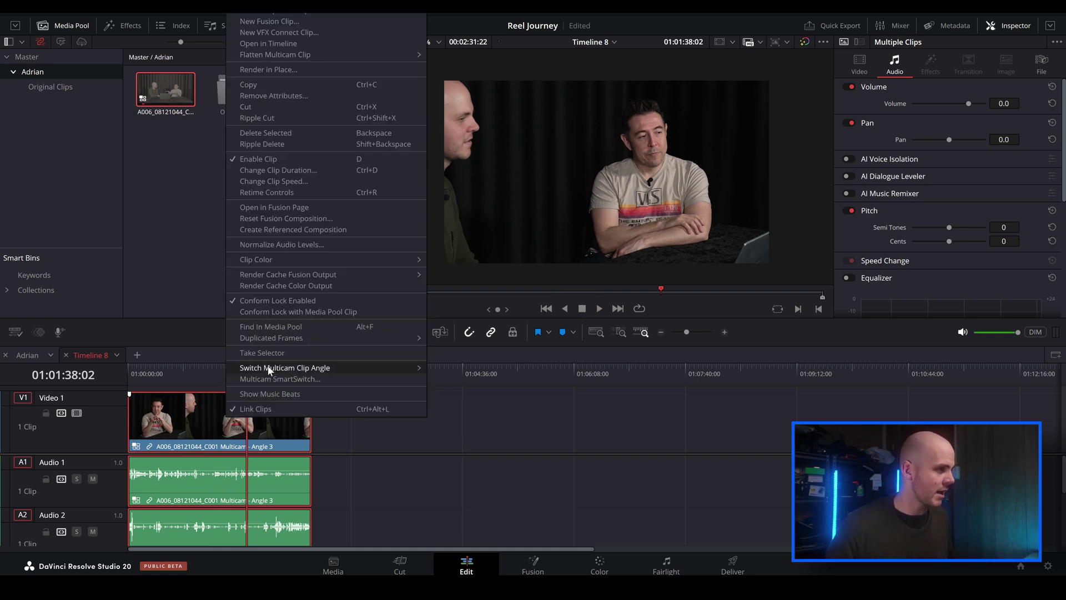
left_click(279, 375)
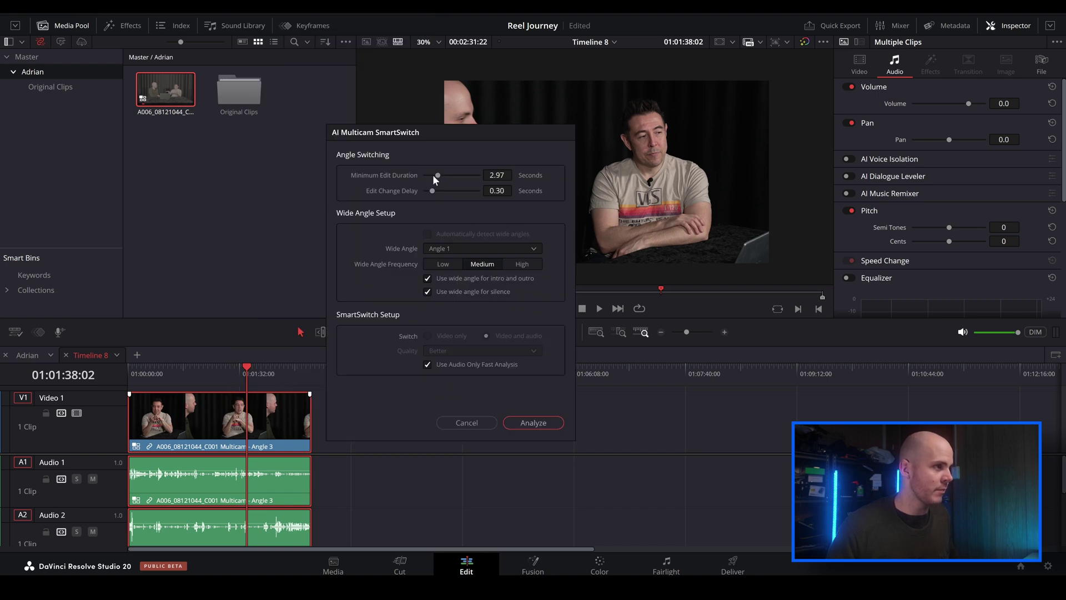
left_click_drag(437, 175, 430, 174)
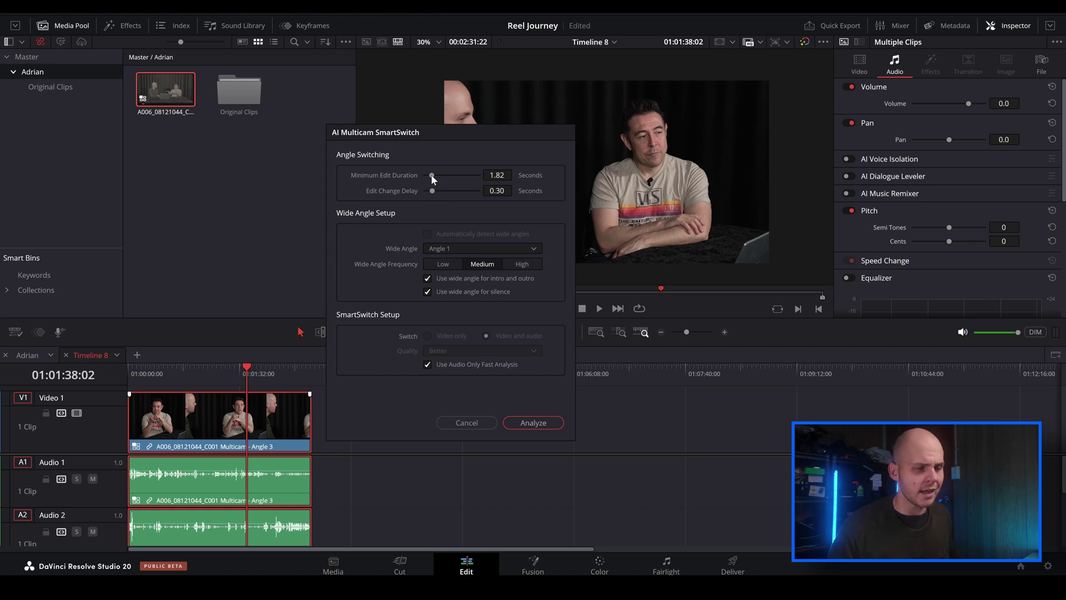
left_click(512, 265)
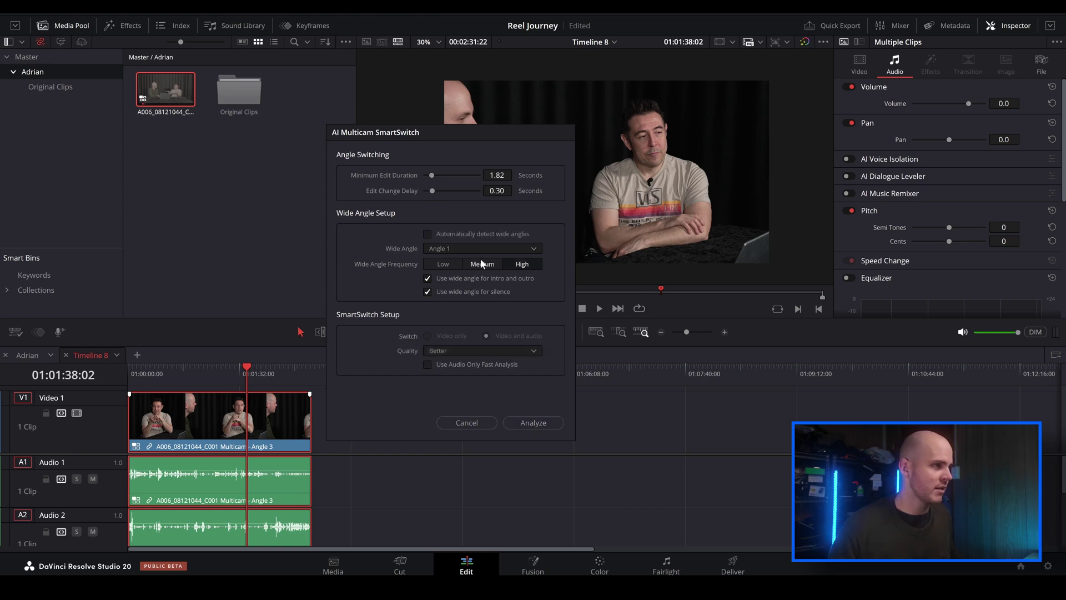
left_click(437, 351)
left_click(441, 370)
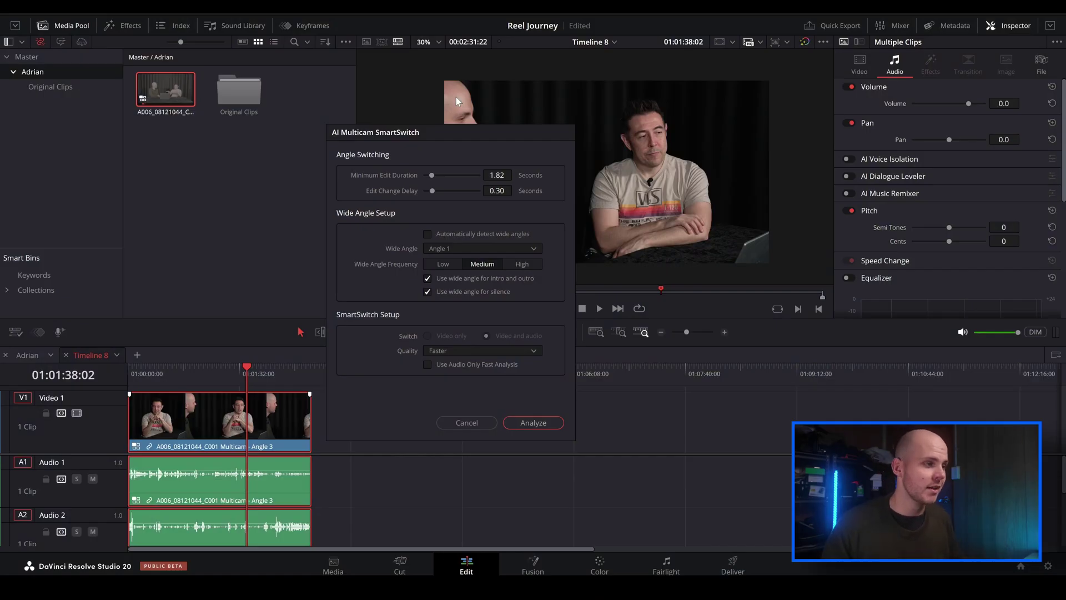
left_click(537, 427)
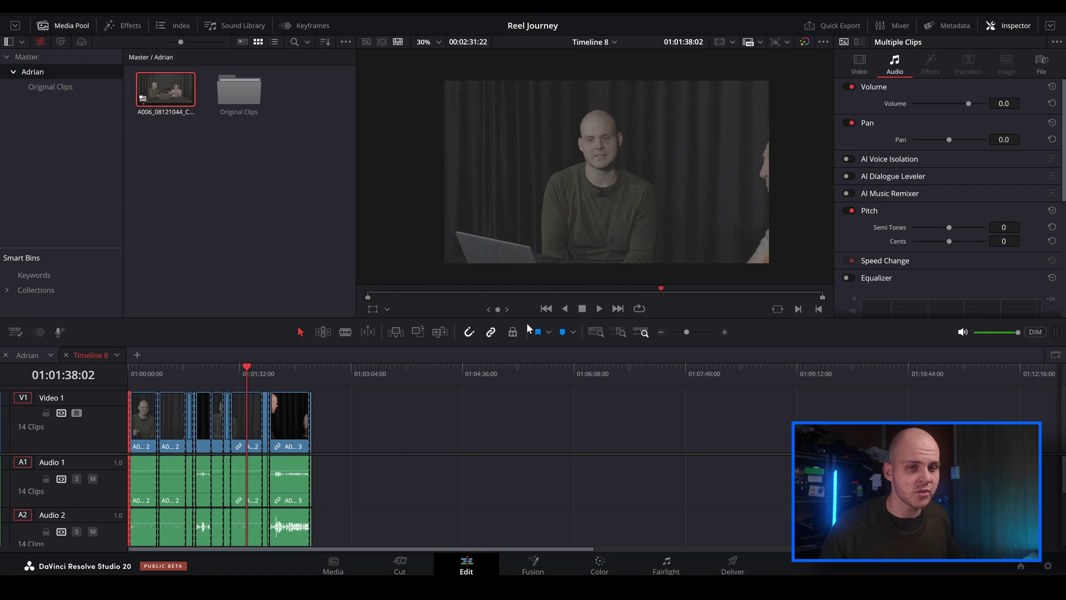
Step: Play the new 14-clip cut from the very start of the timeline
left_click(150, 374)
left_click_drag(146, 375, 114, 374)
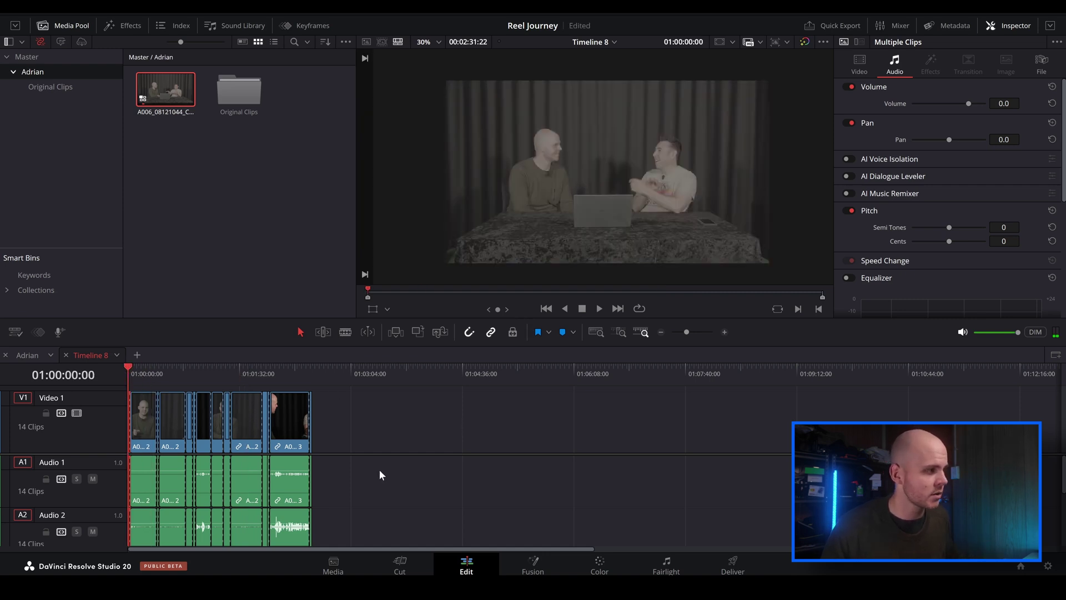
key("space")
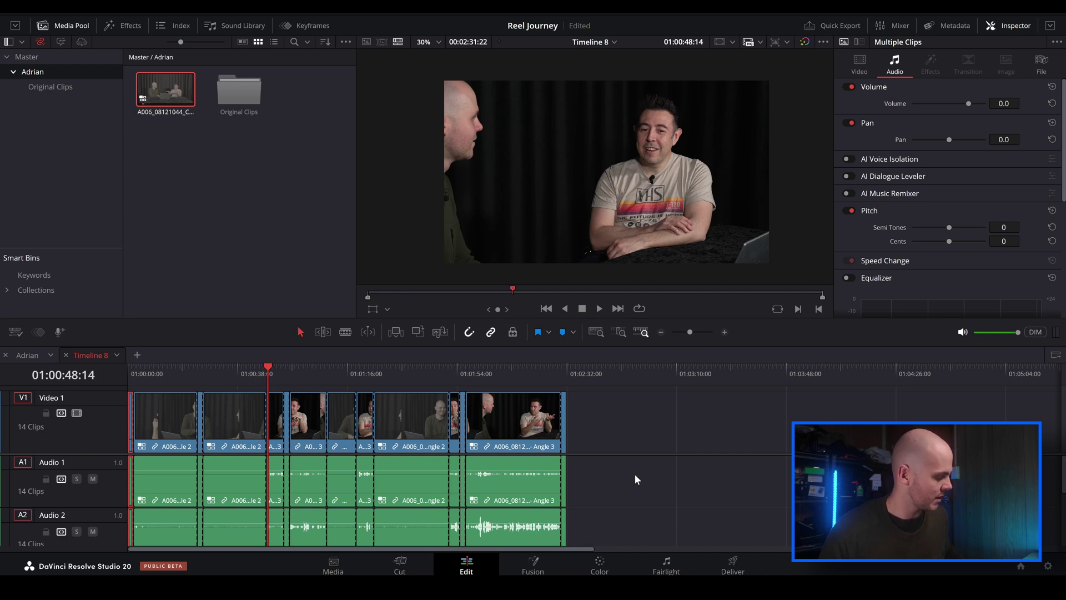
Step: Switch all the audio clips to Angle 3 and clear the selection
left_click_drag(635, 474, 42, 552)
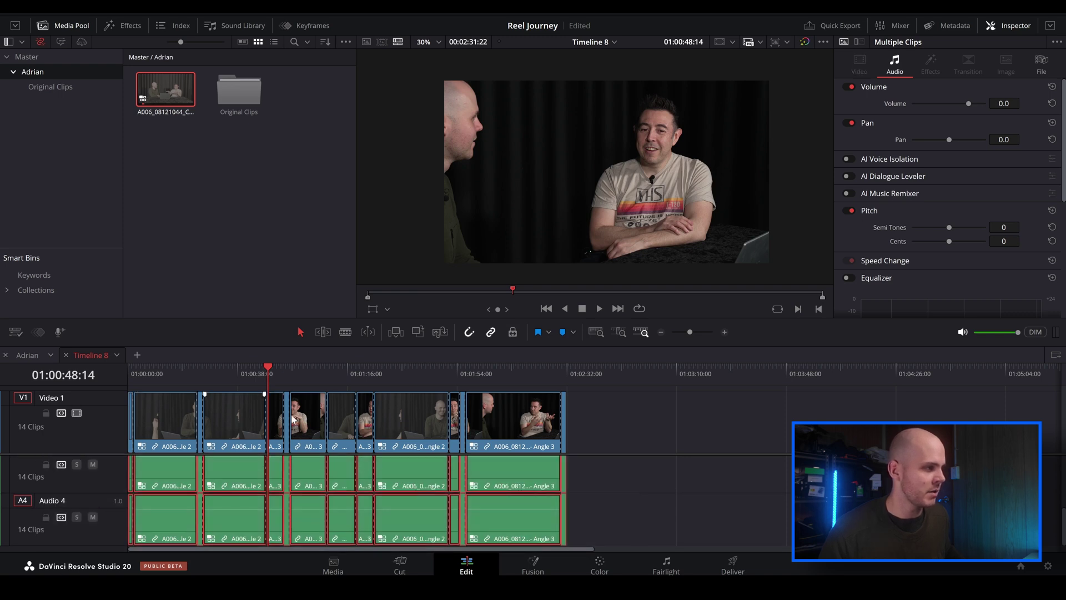
right_click(519, 466)
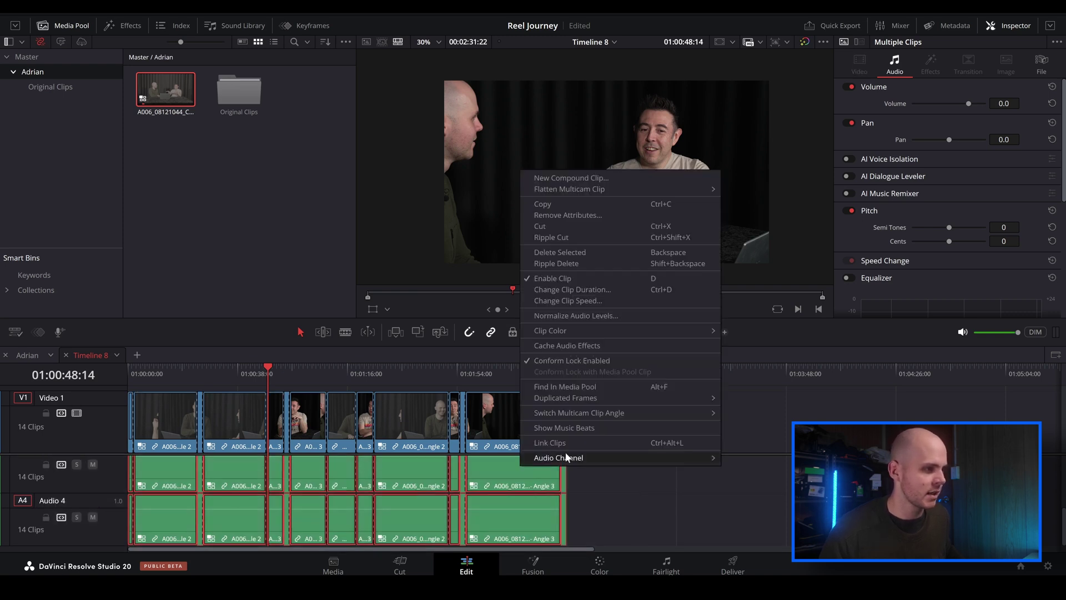
mouse_move(607, 413)
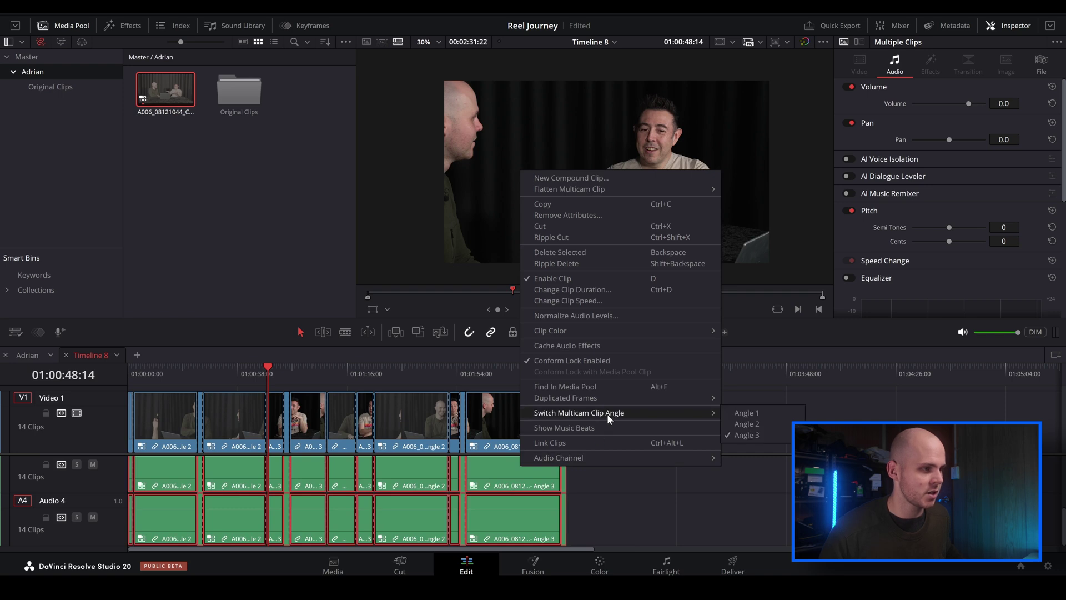
left_click(748, 435)
left_click(638, 432)
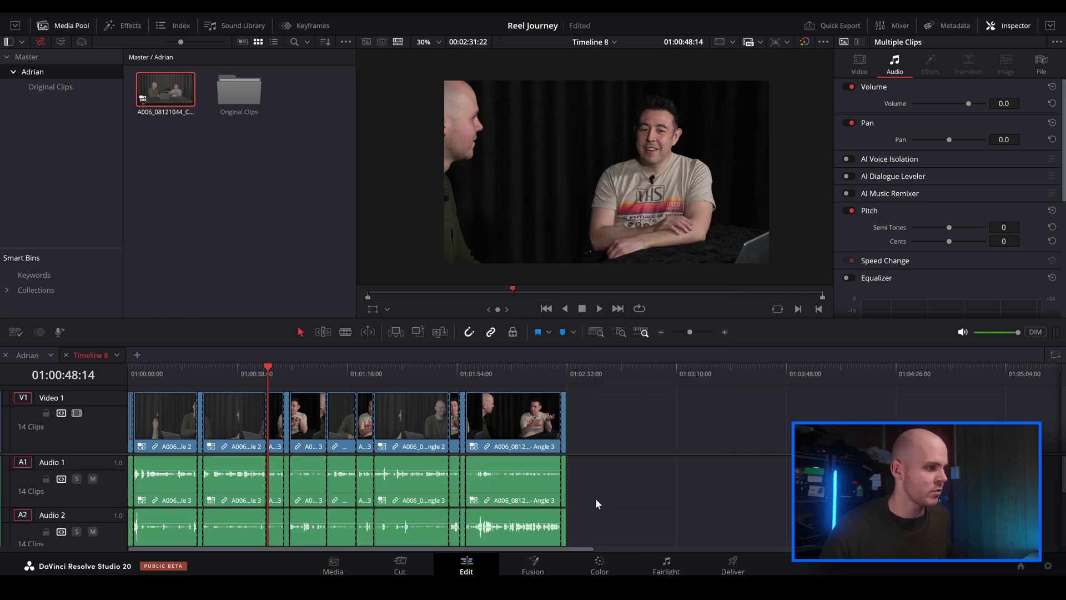
left_click_drag(156, 378, 113, 381)
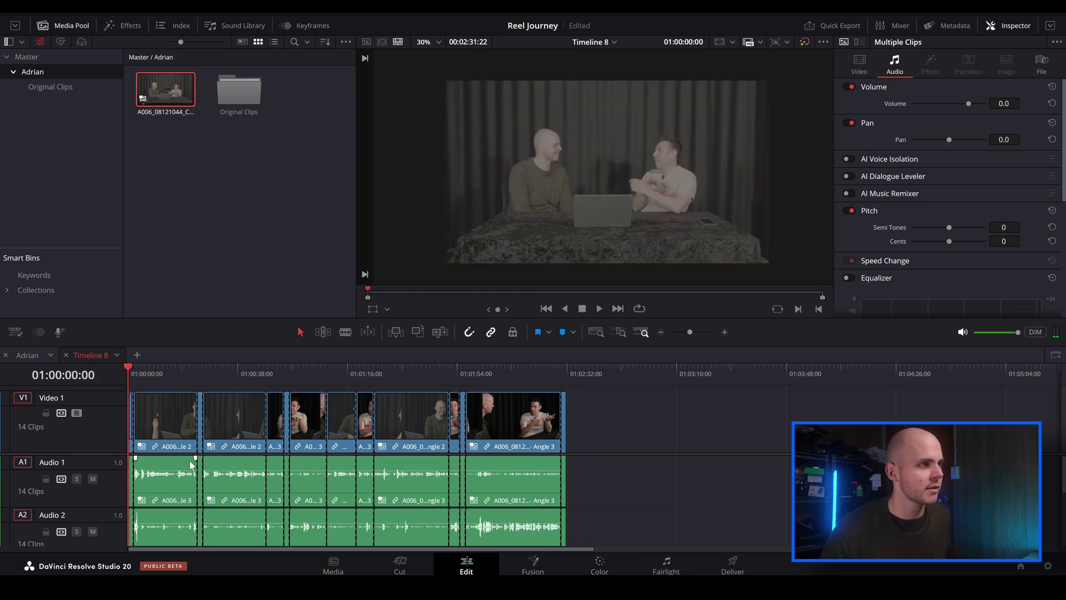
key("space")
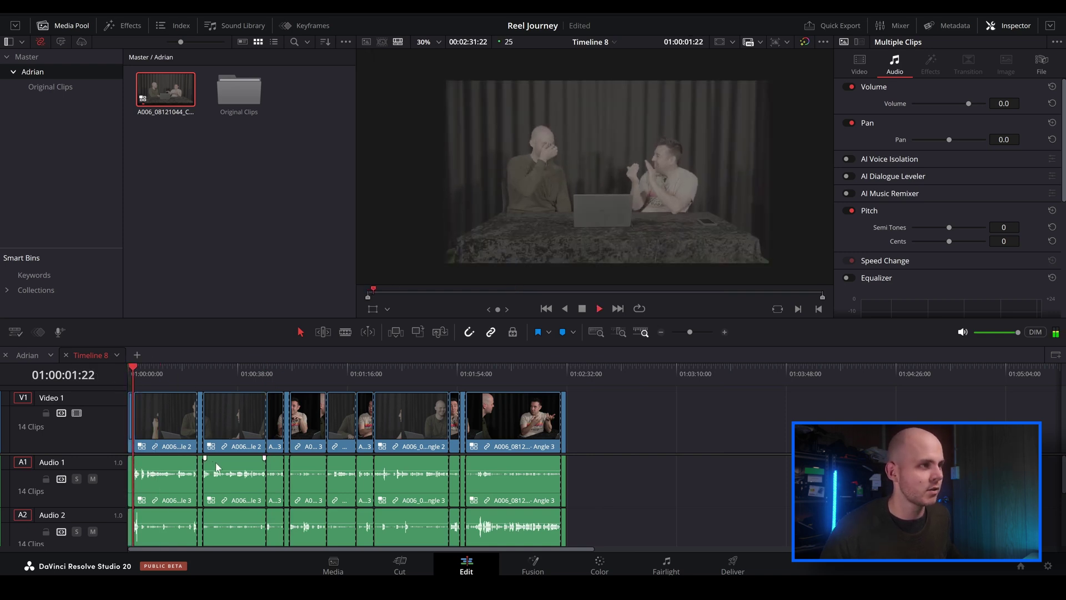
left_click(197, 371)
left_click_drag(196, 371, 265, 371)
key("space")
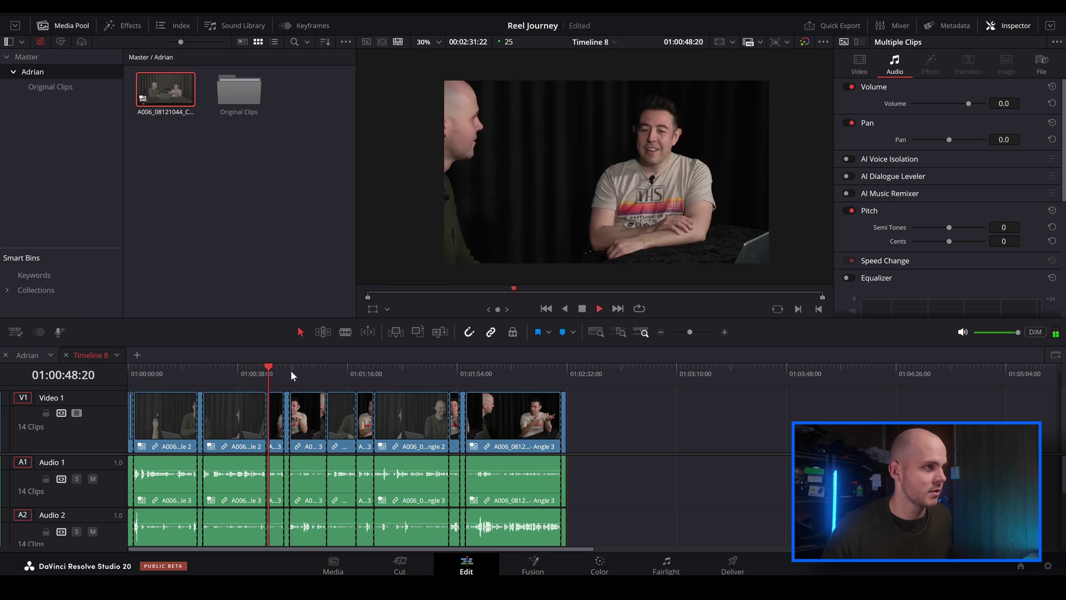
left_click(282, 369)
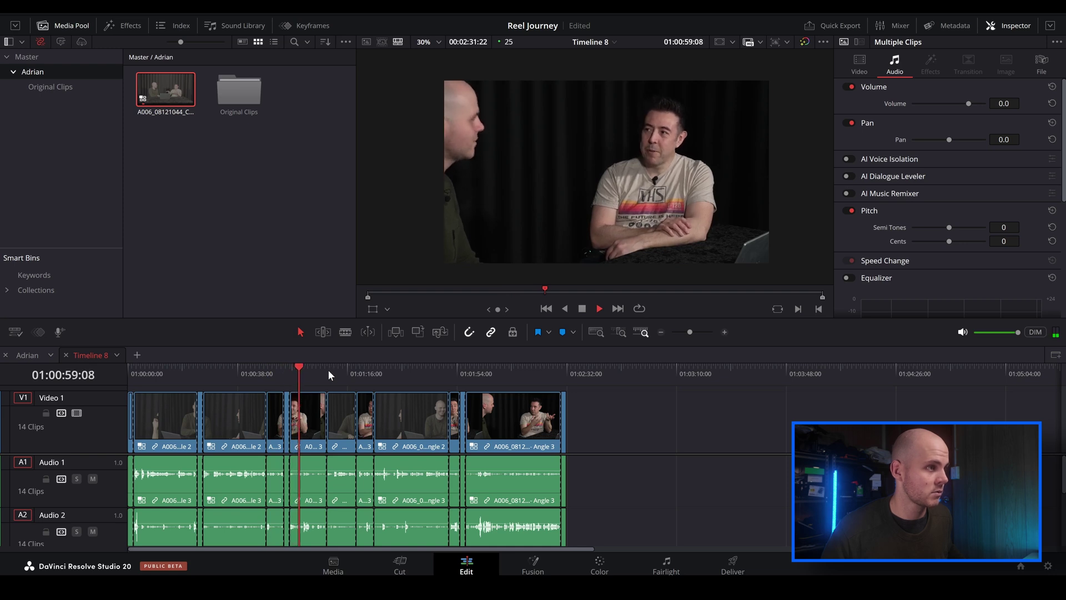
left_click(464, 370)
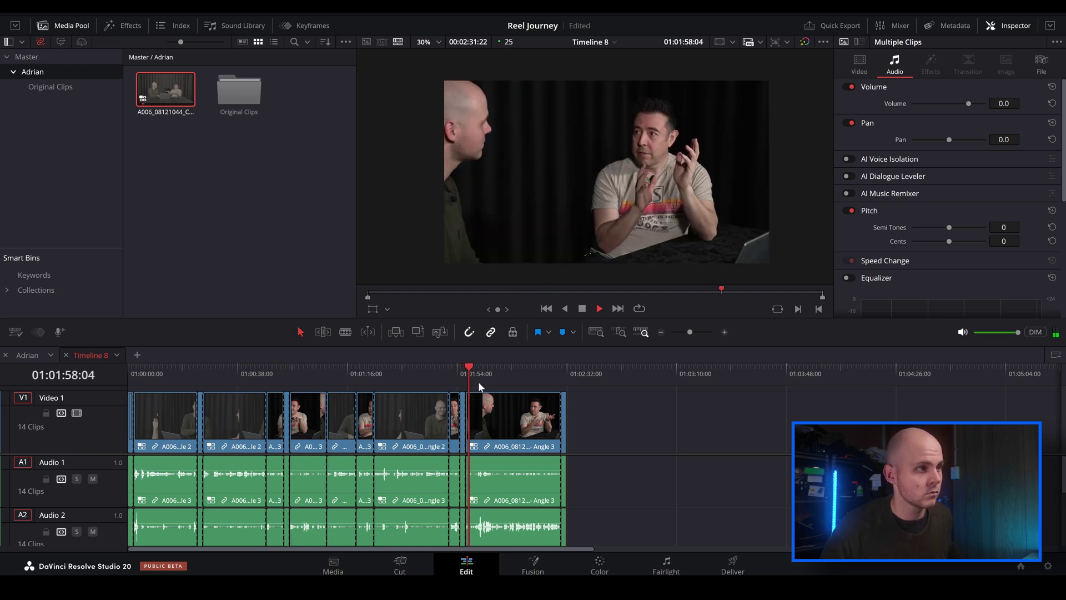